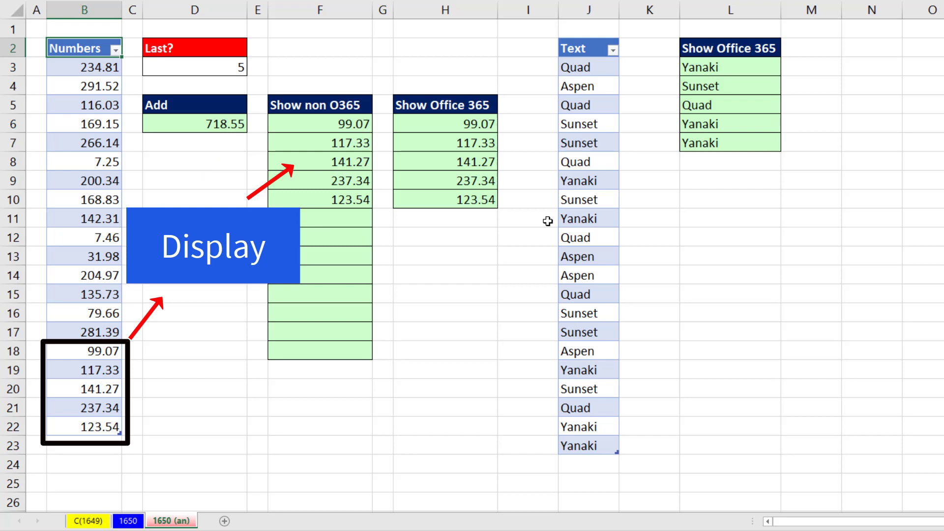
- Set the Last? value in D3 to 6
left_click(186, 64)
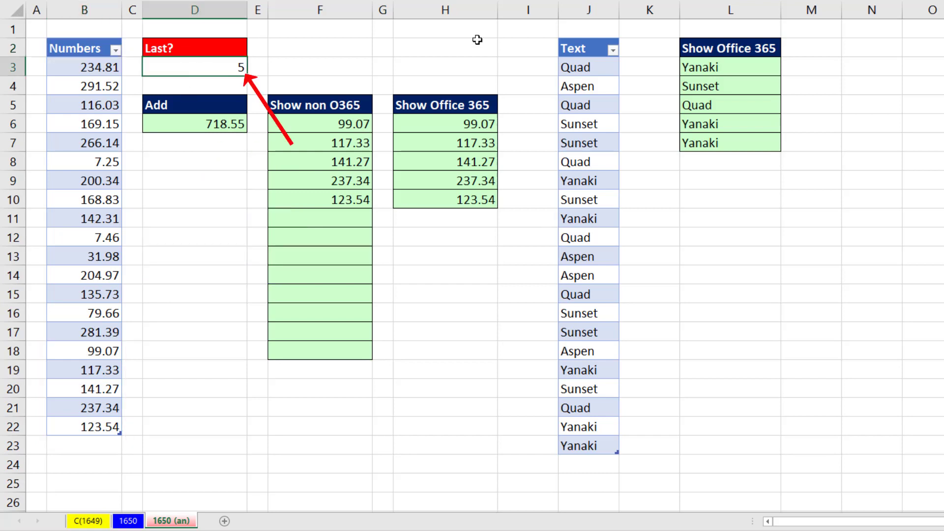
type("6")
key("Return")
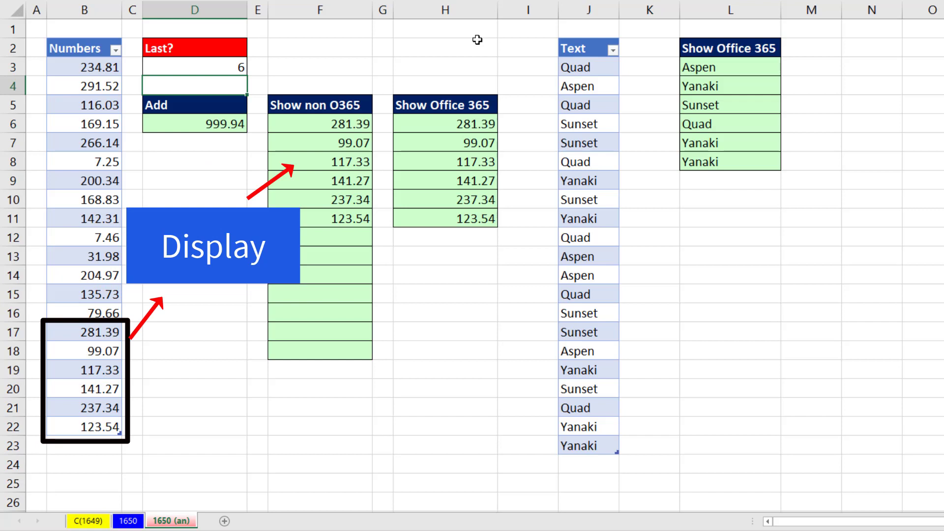
- Add the value 3 directly below the last entry of the Numbers table, in B23
left_click(78, 440)
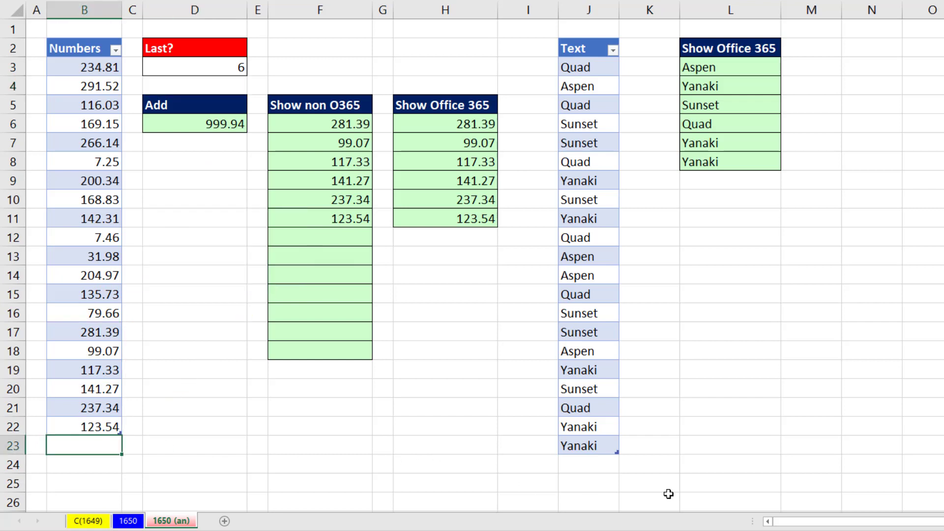
type("3")
key("Return")
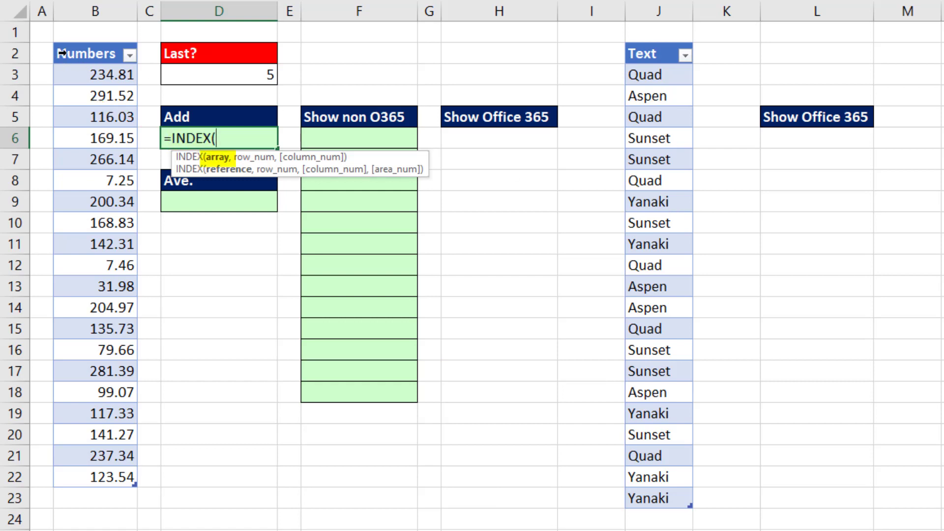
- Complete the D6 formula as =INDEX(fSales[Numbers],ROWS(fSales[Numbers])) to look up the last number
left_click(81, 46)
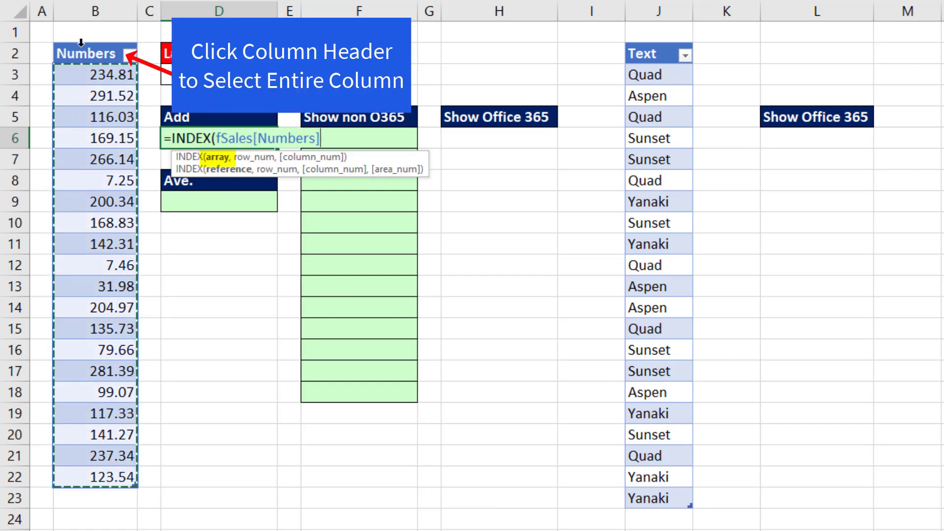
type(",")
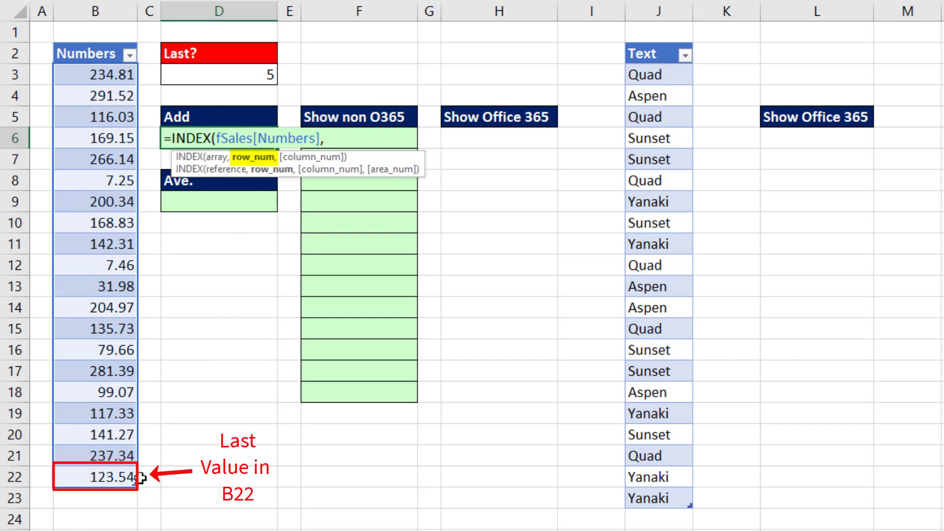
type("row")
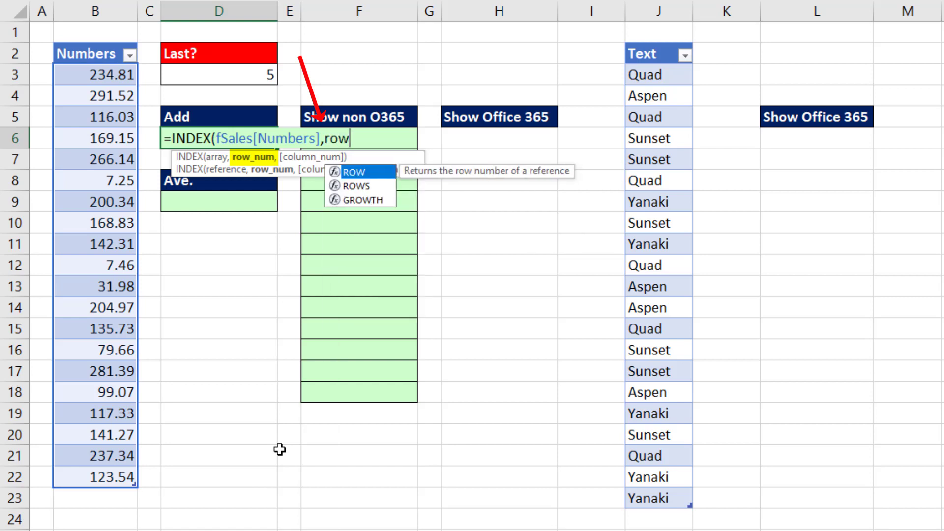
type("s")
key("Tab")
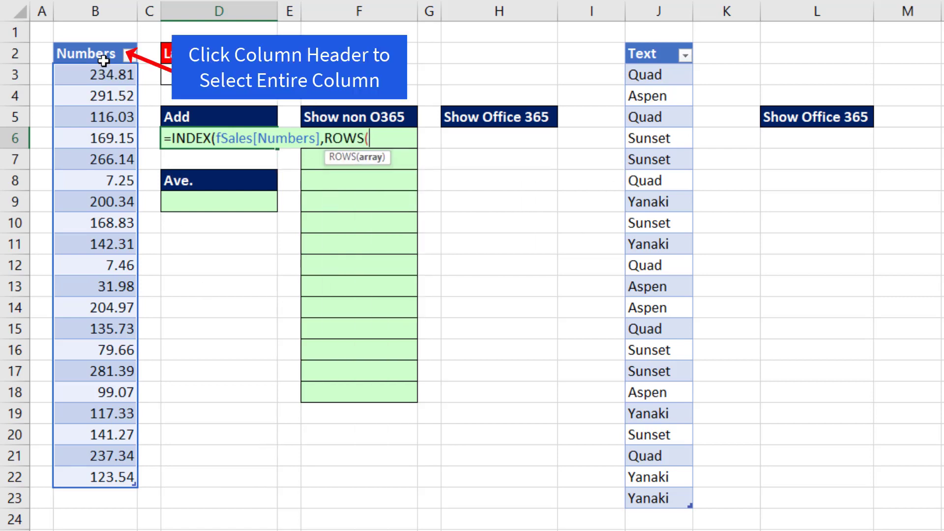
left_click(99, 40)
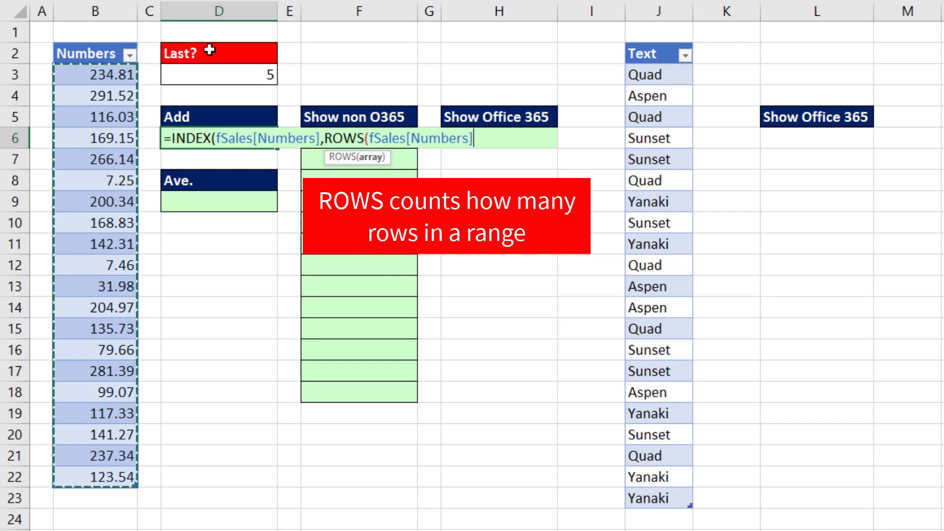
type(")")
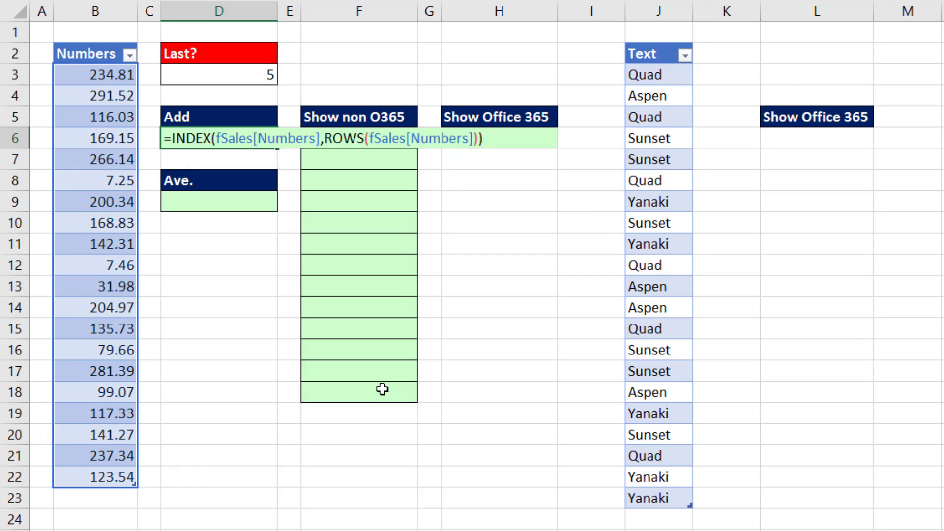
key("Return")
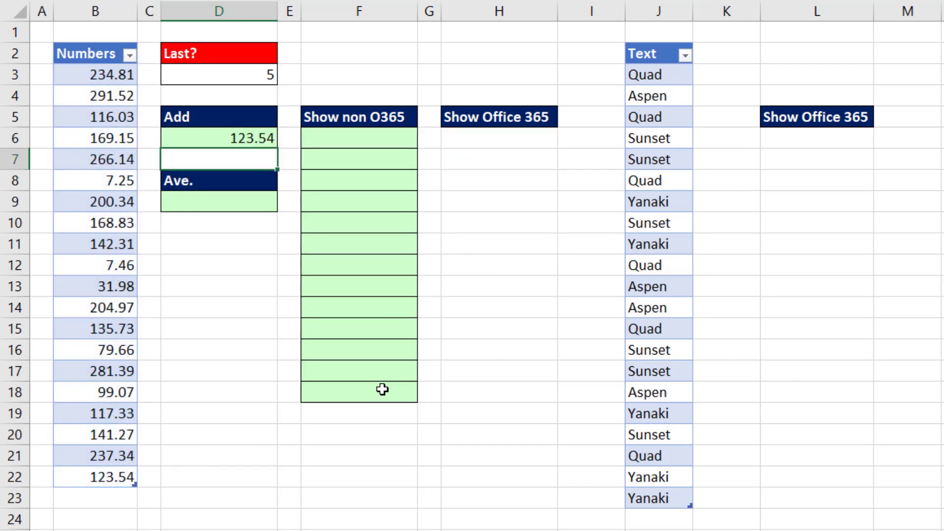
- Extend the D6 formula with a colon and a copy of its own INDEX expression to form a range
double_click(173, 138)
left_click_drag(172, 138, 500, 138)
key("ctrl+c")
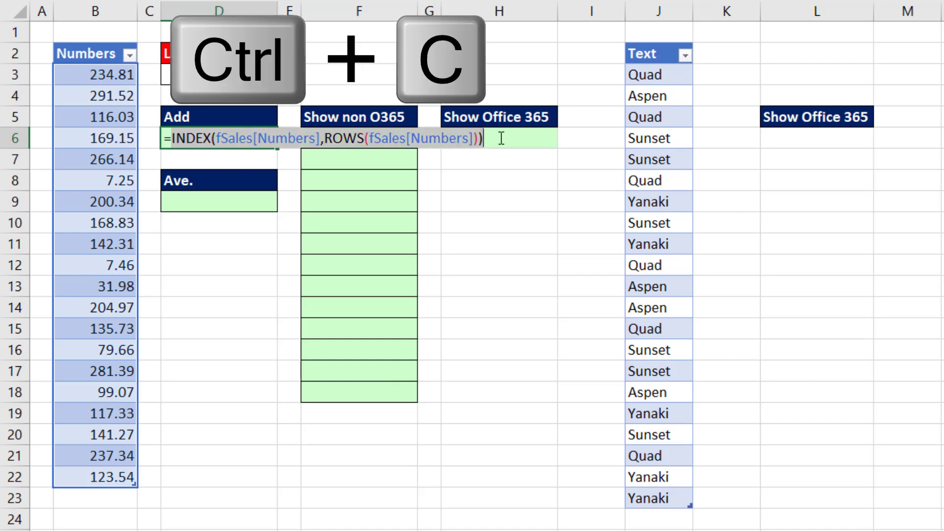
left_click(514, 140)
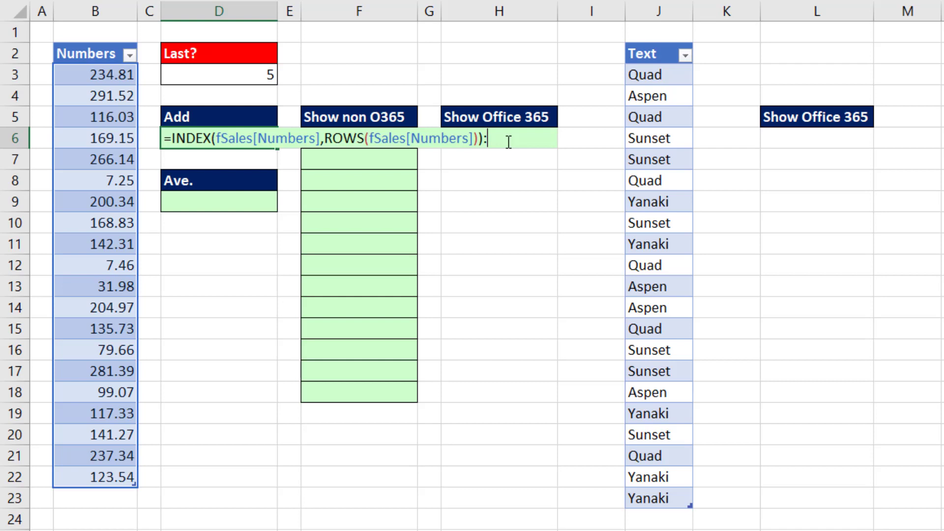
key("ctrl+v")
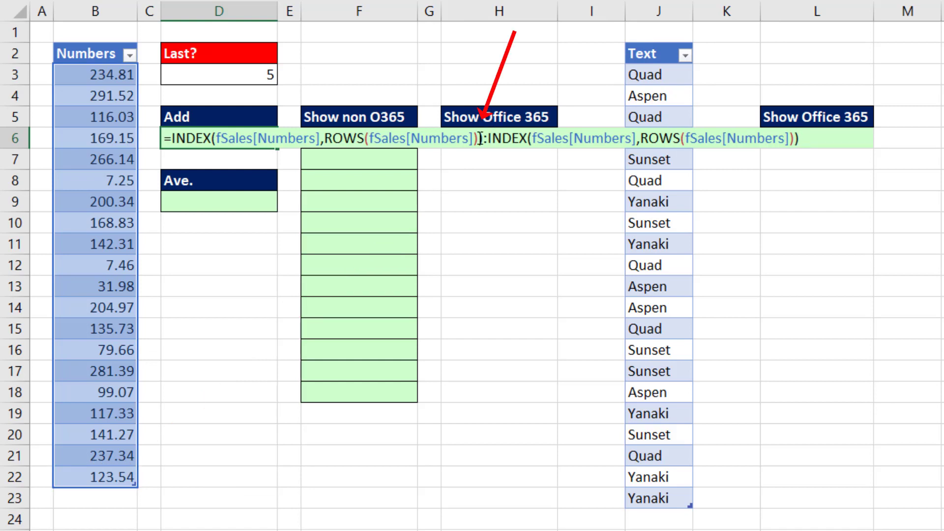
- Append -D3+1 to the first INDEX's row number in D6, and evaluate the range in place before restoring the formula
left_click(480, 138)
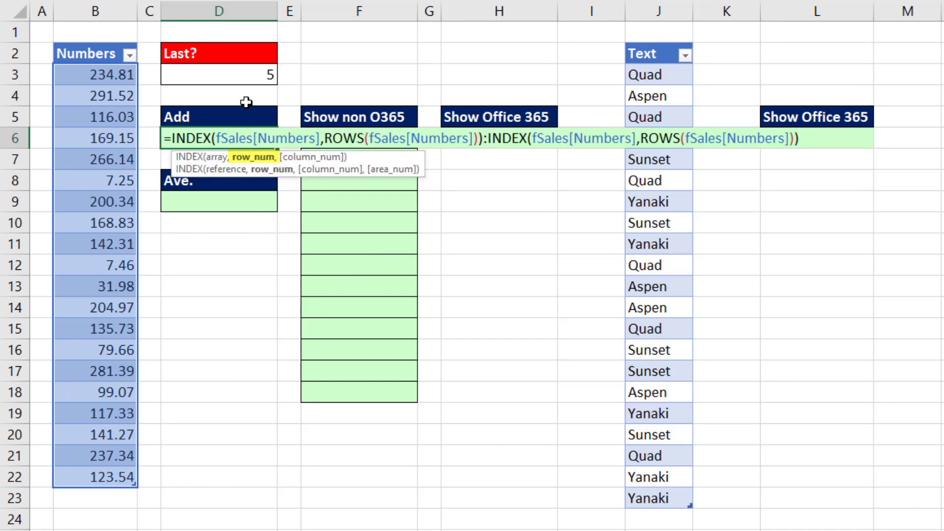
type("-")
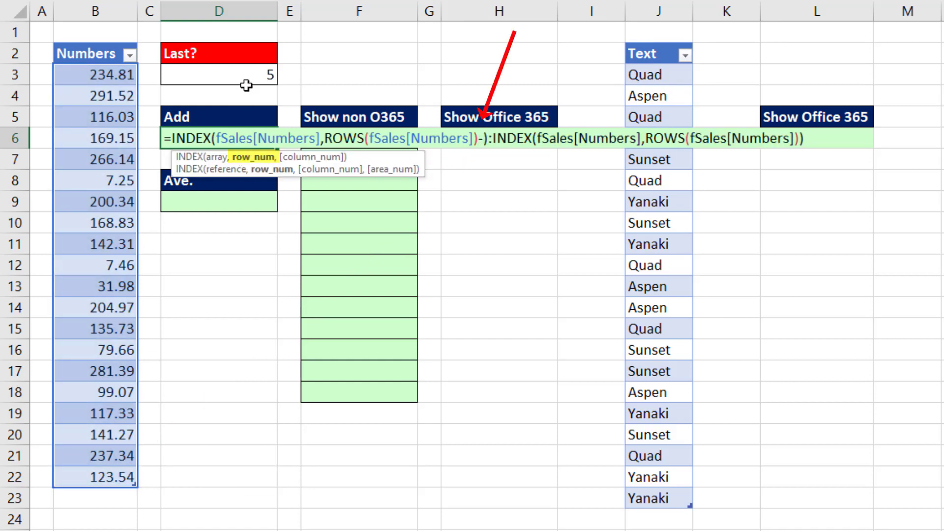
left_click(245, 75)
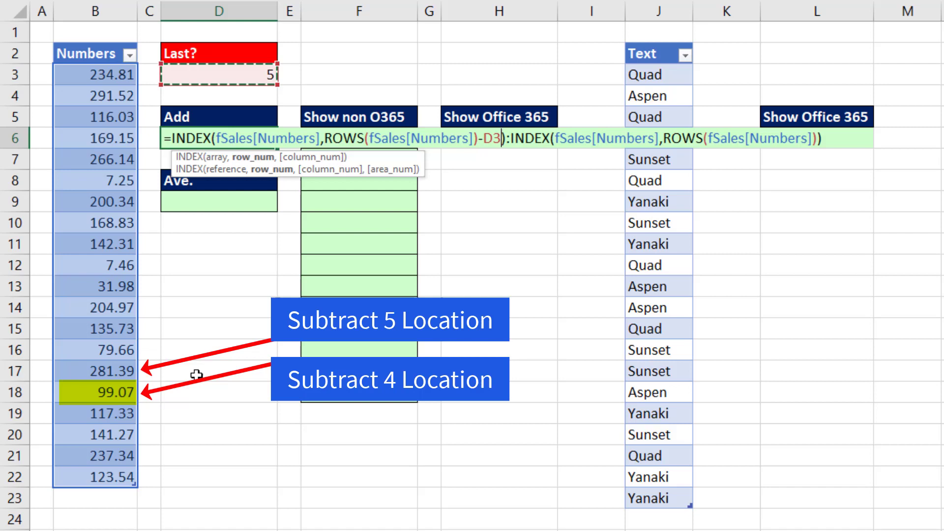
type("+1")
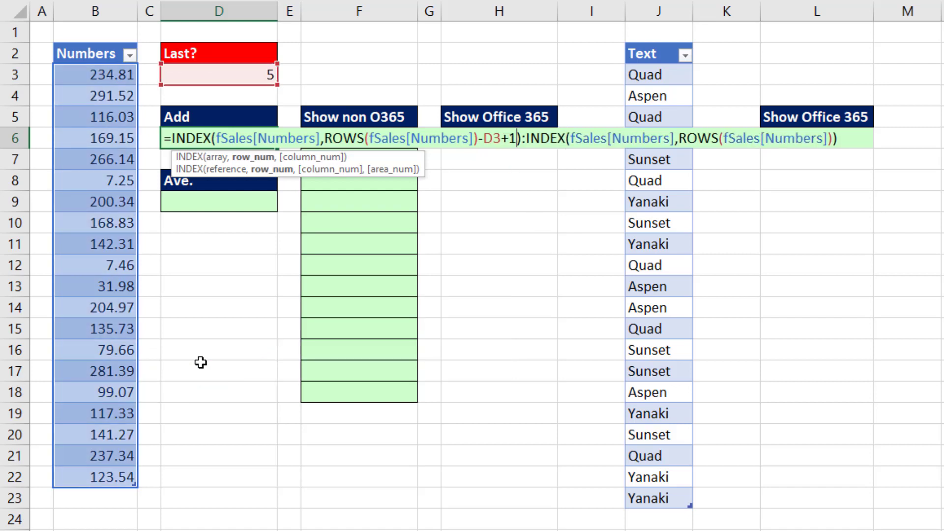
key("F9")
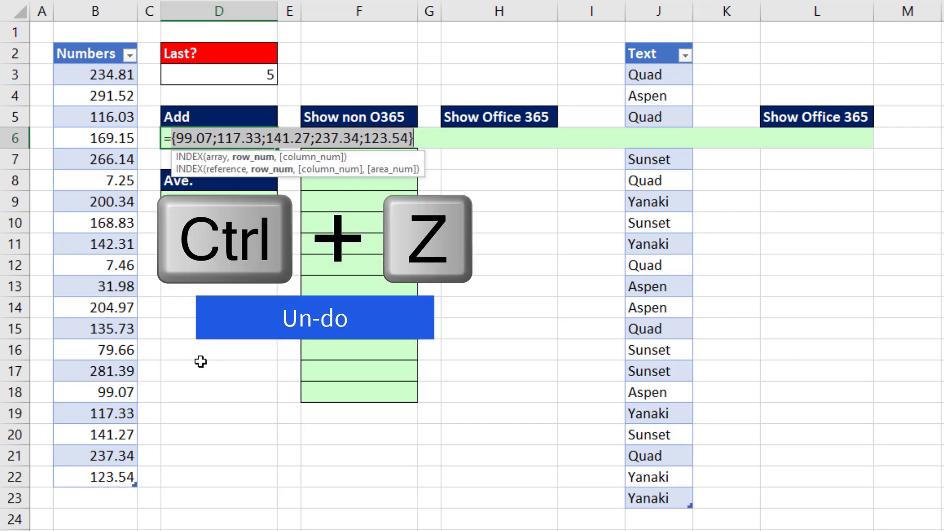
key("ctrl+z")
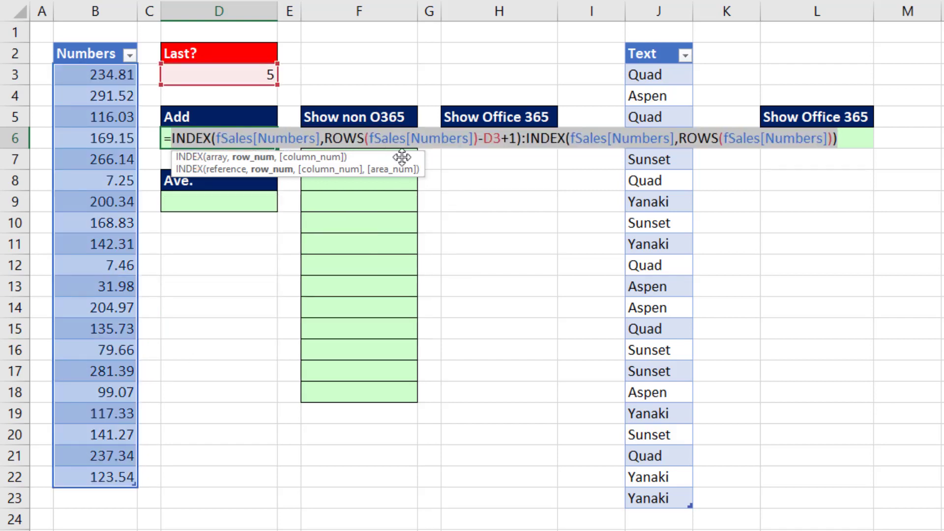
- Wrap the INDEX:INDEX range in D6 in SUM, enter the formula and check it against the last five numbers
left_click(176, 138)
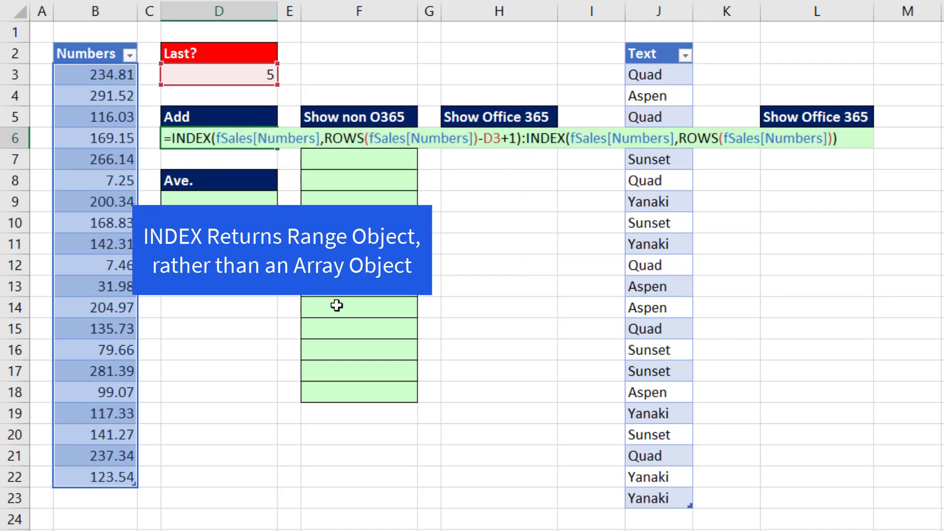
type("sum")
key("Tab")
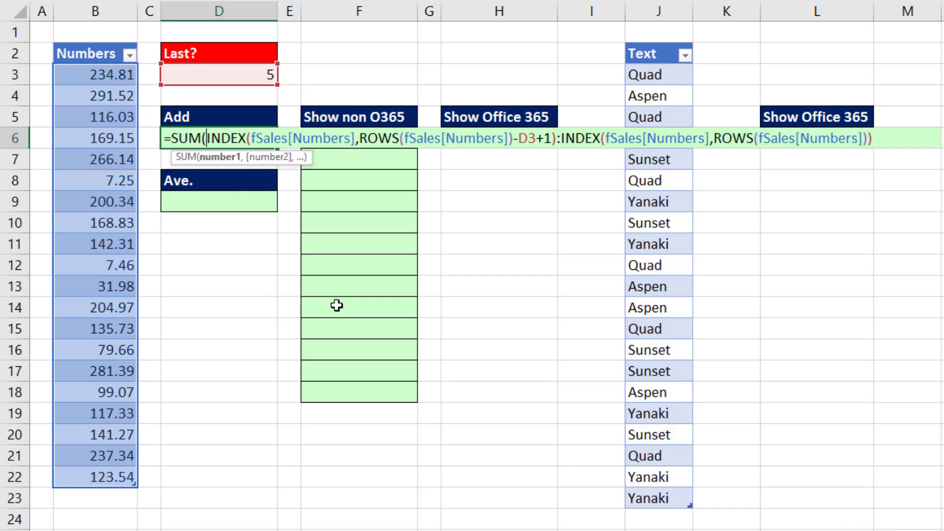
left_click(874, 138)
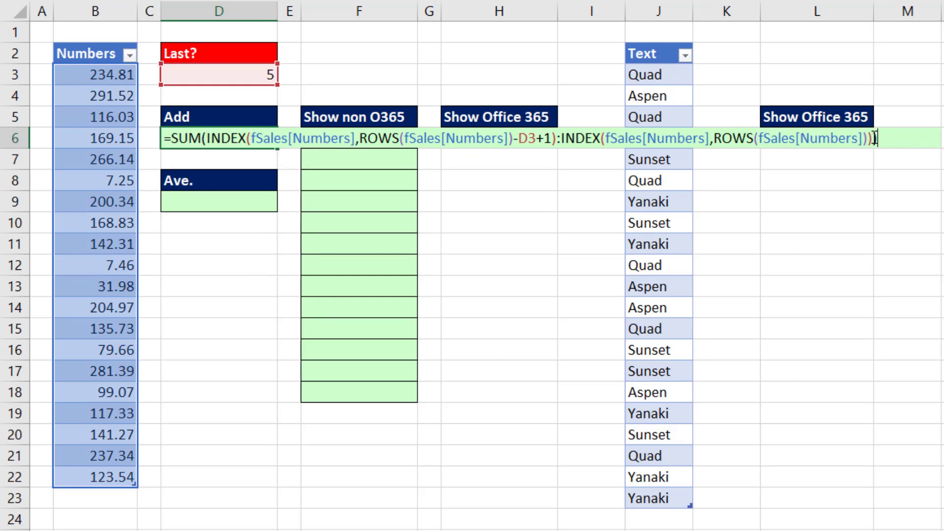
key("Return")
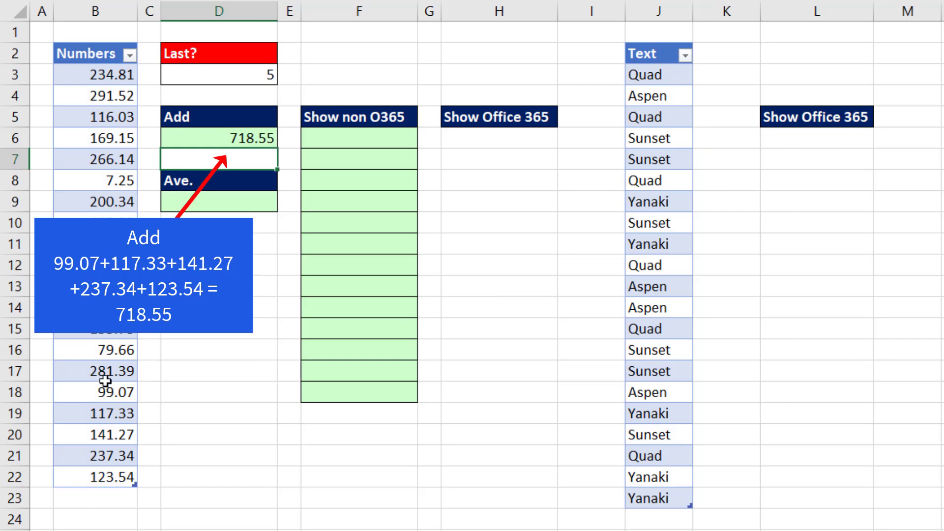
left_click_drag(105, 381, 106, 477)
- Copy the INDEX:INDEX range from the SUM in D6 and use it inside an AVERAGE formula in D9
double_click(220, 140)
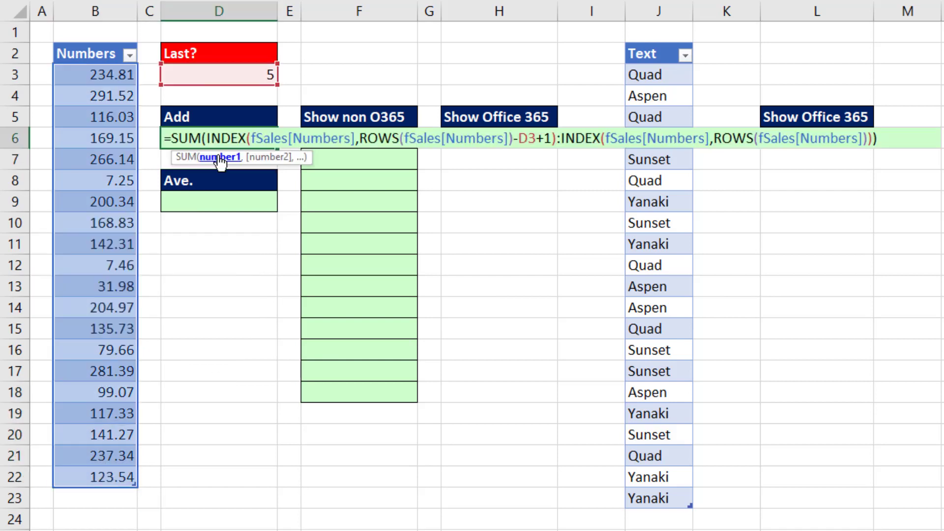
left_click(205, 160)
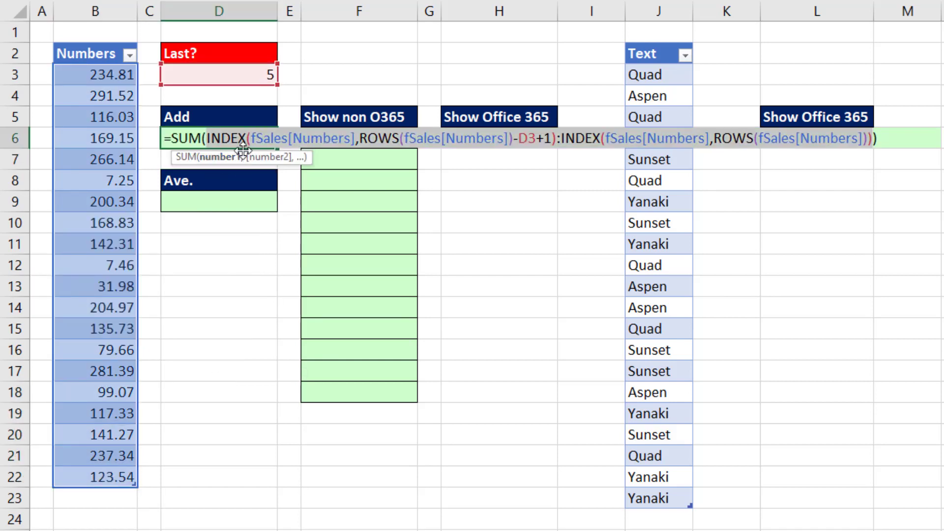
key("ctrl+c")
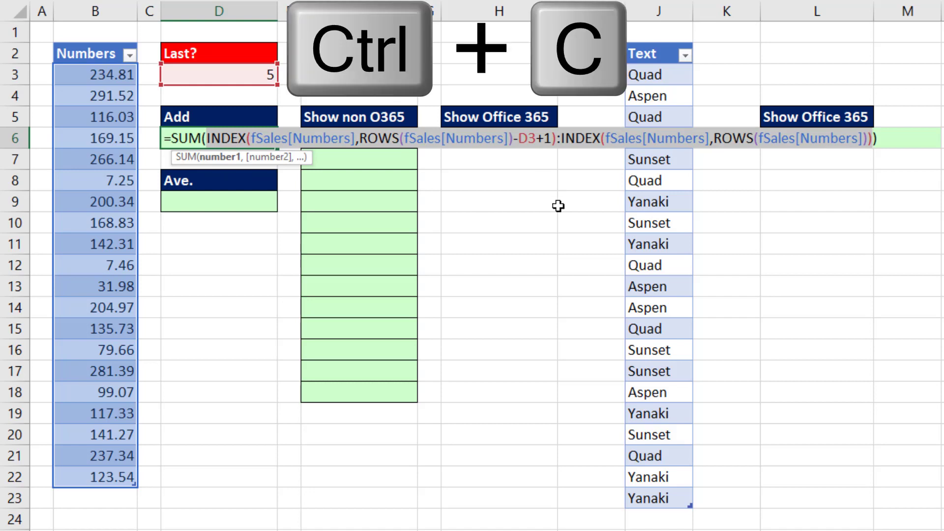
left_click(273, 203)
type("=aver")
key("Tab")
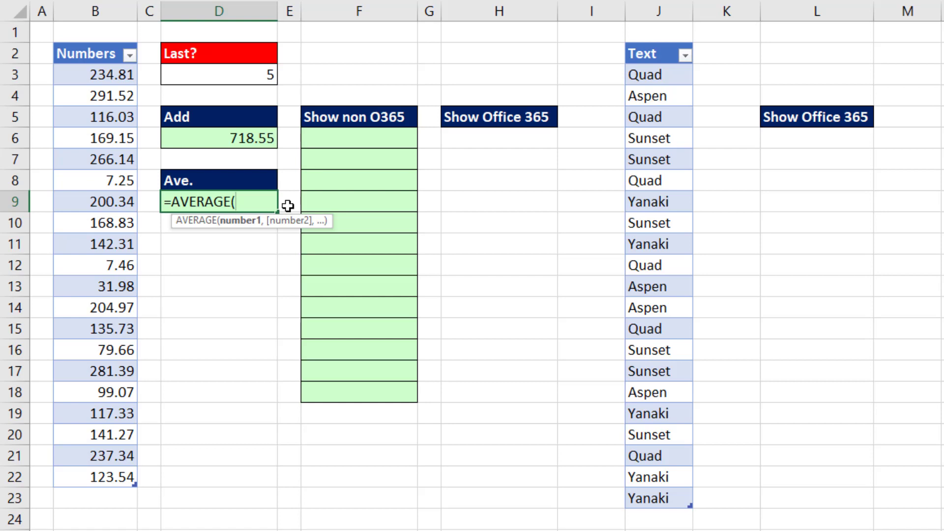
key("ctrl+v")
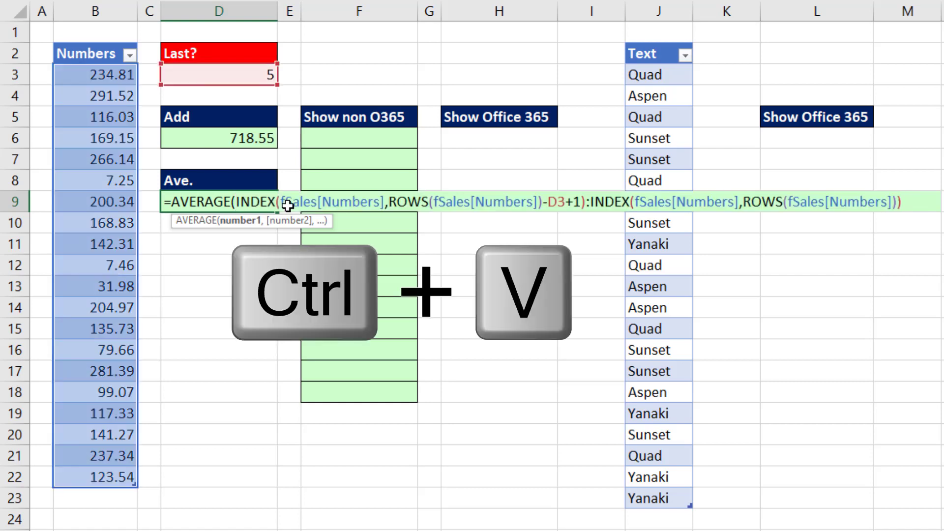
type(")")
key("Return")
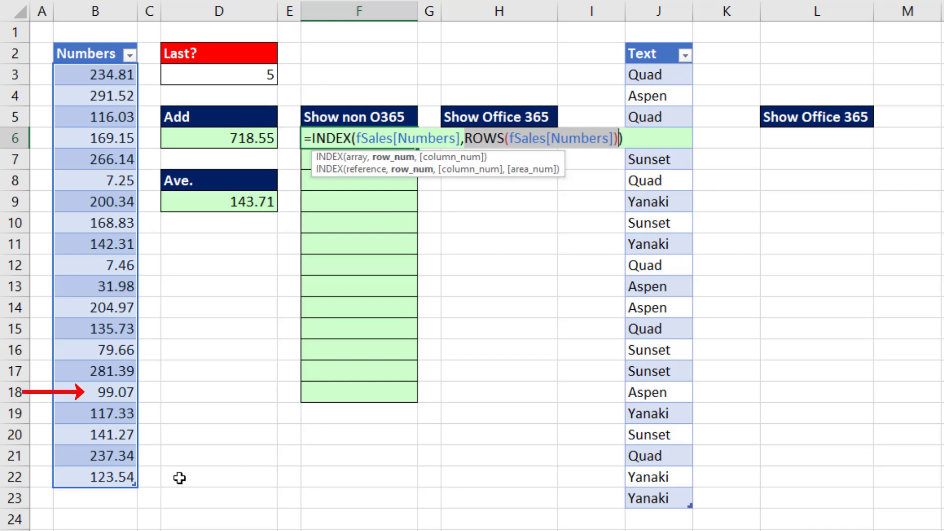
- Append -$D$3+1 to the row number of the INDEX formula in F6, keeping D3 as an absolute reference
key("Right")
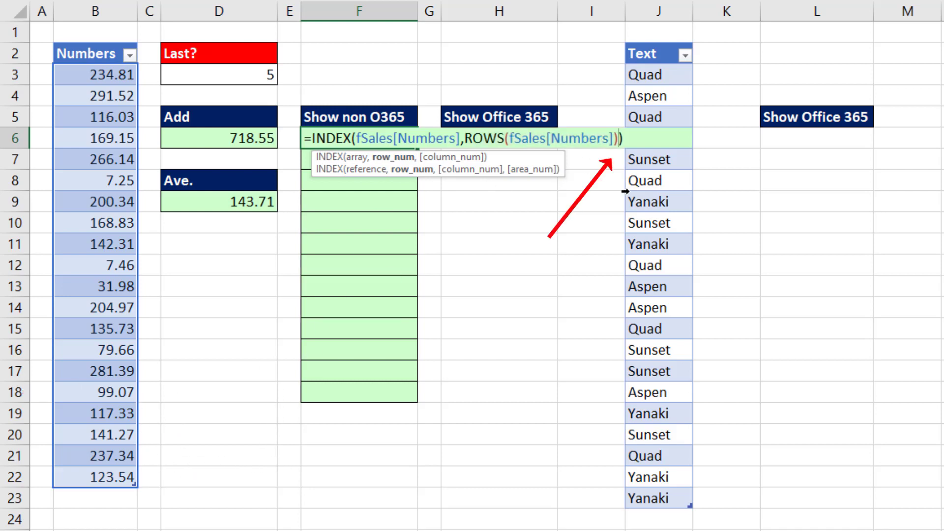
type("-")
left_click(222, 72)
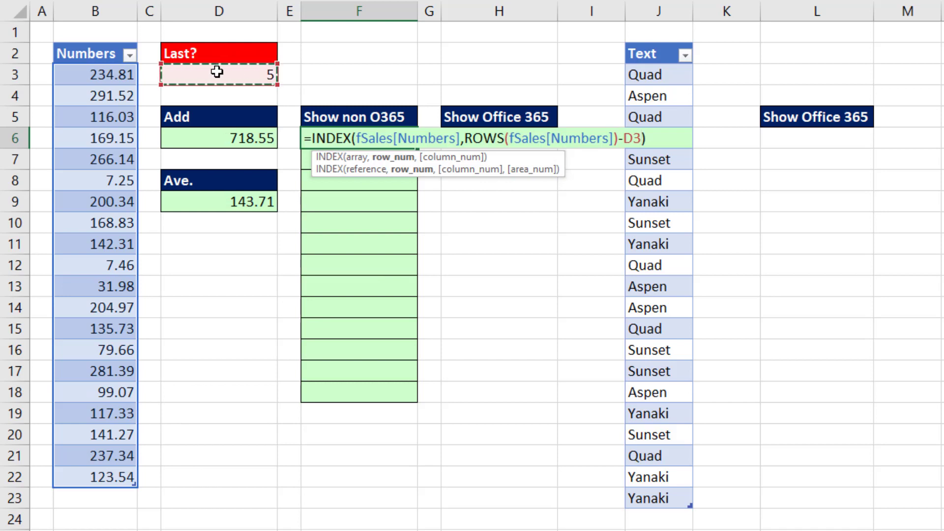
key("F4")
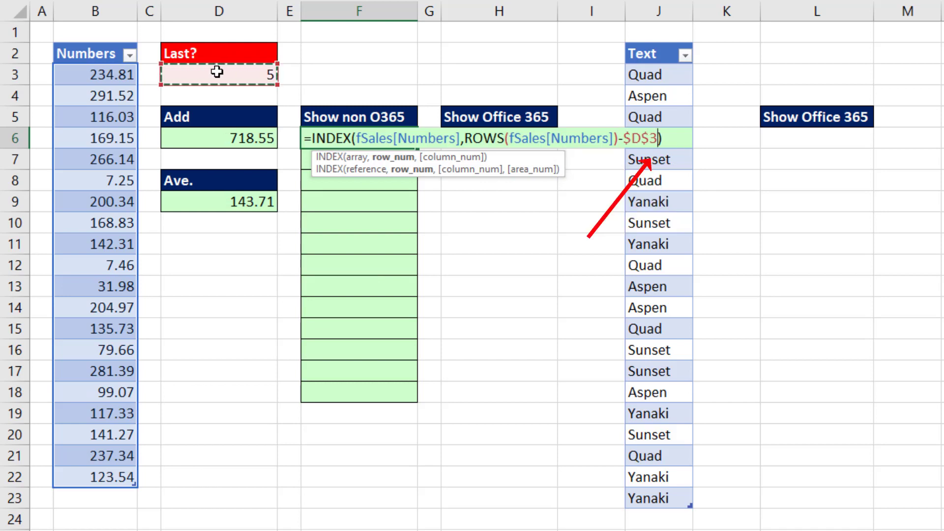
type("+1")
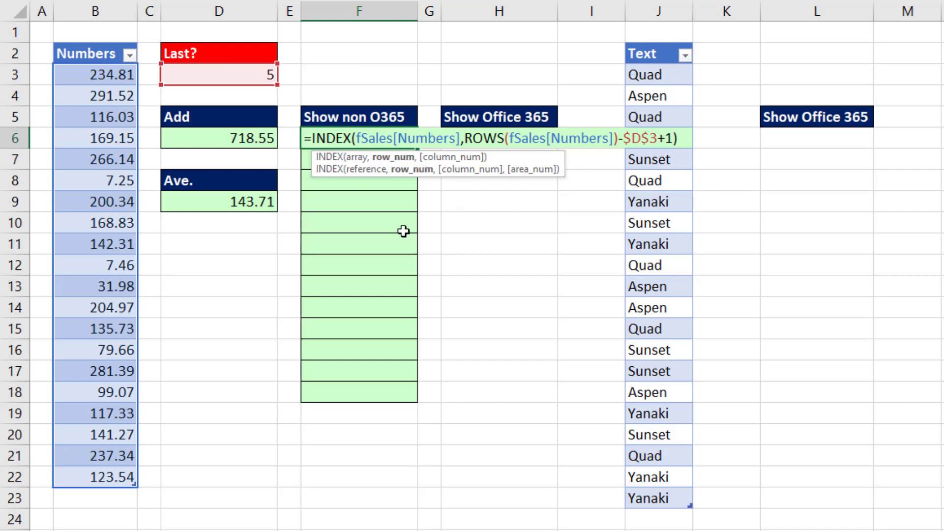
- Replace the 1 in F6's row number with ROWS(F$6:F6), enter the formula and fill it down to F18
key("BackSpace")
type("rows")
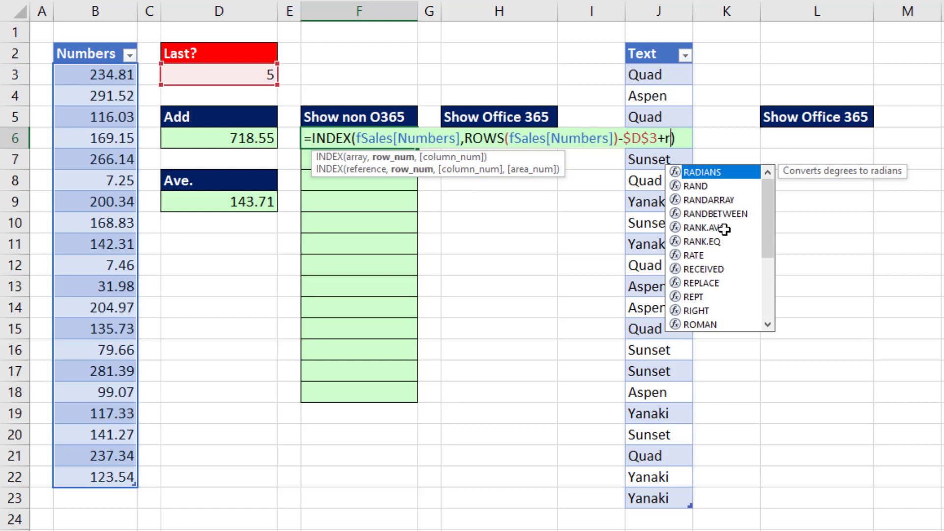
key("Tab")
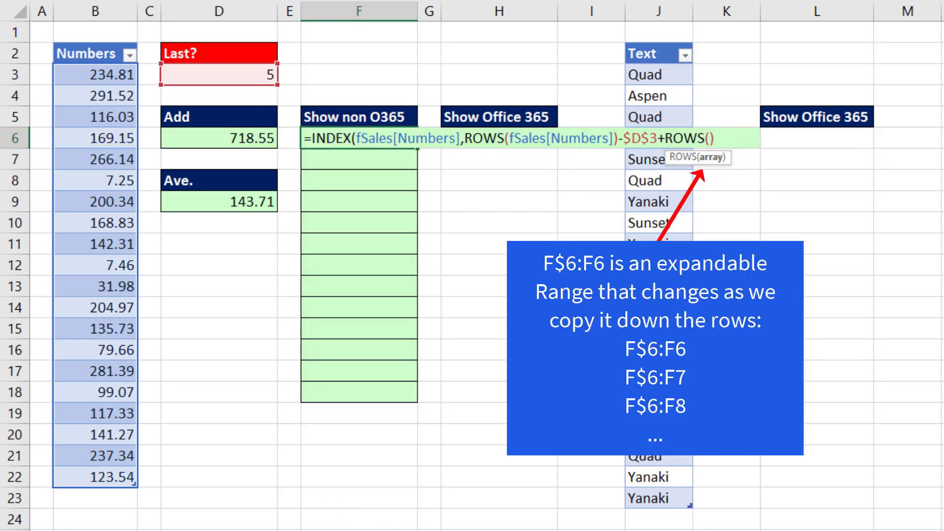
type("F$6:F6")
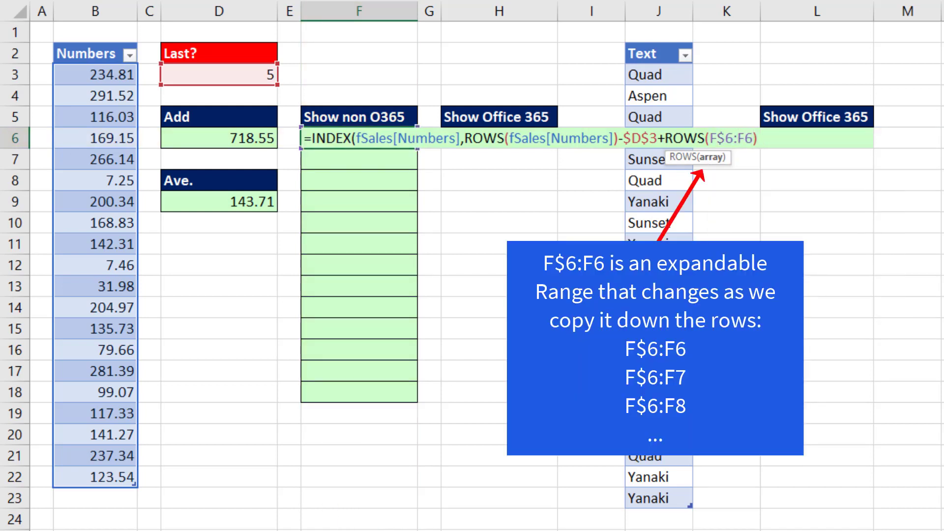
type(")")
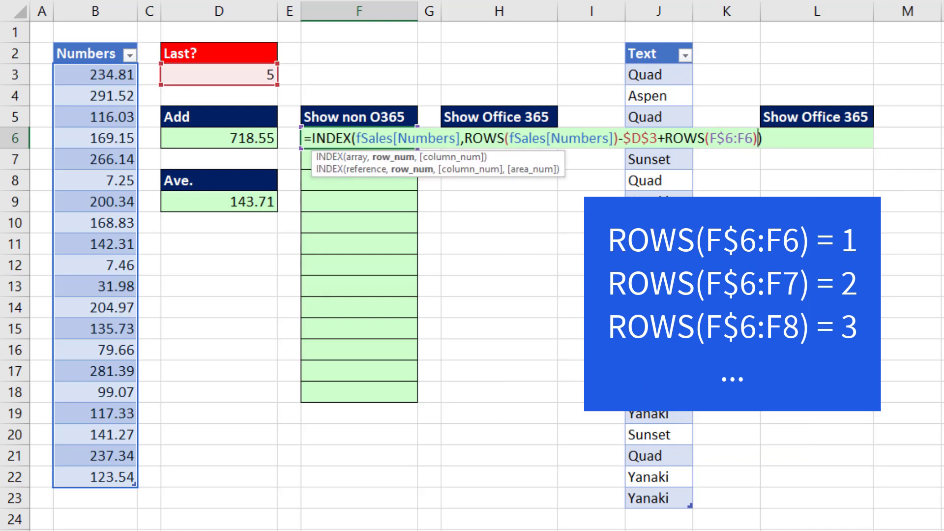
left_click(401, 158)
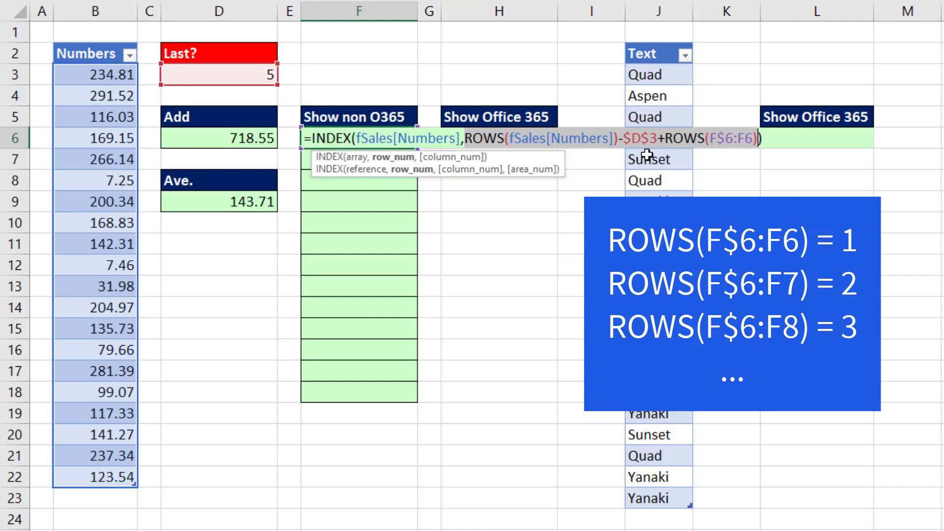
key("ctrl+Return")
left_click_drag(418, 148, 418, 401)
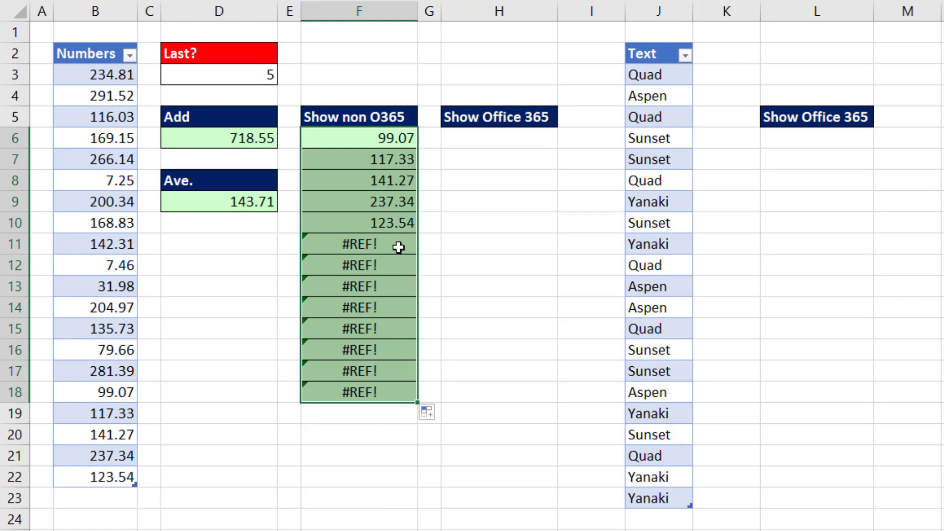
- Reopen the formula in F6 and insert an IF function in front of INDEX
left_click(384, 136)
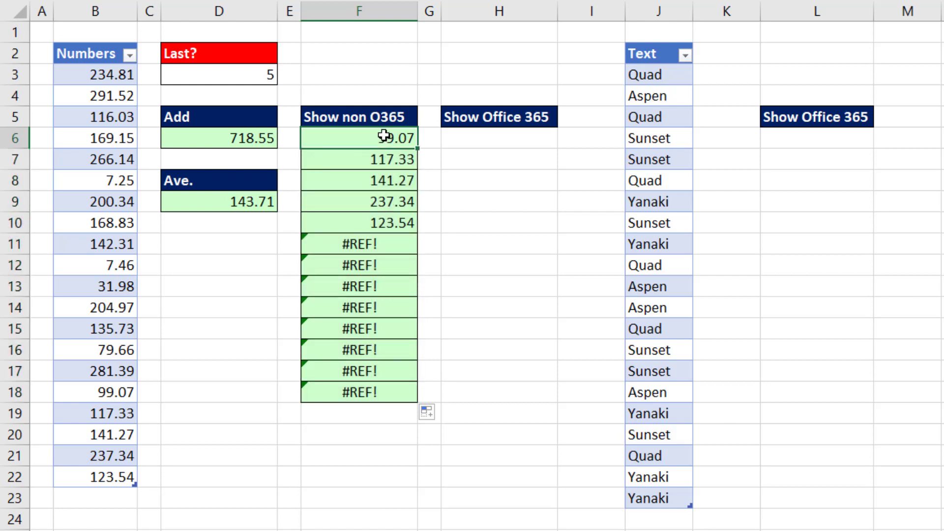
double_click(384, 135)
left_click(312, 135)
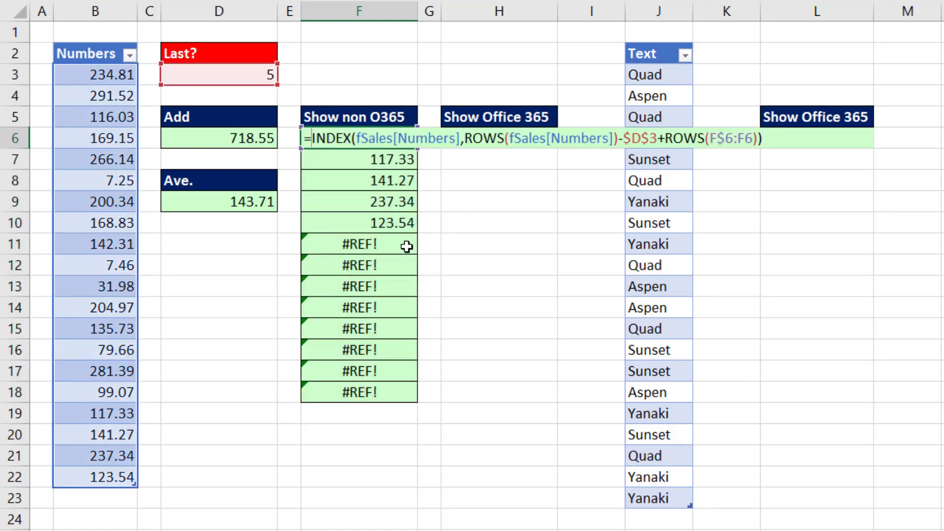
type("if")
key("Down")
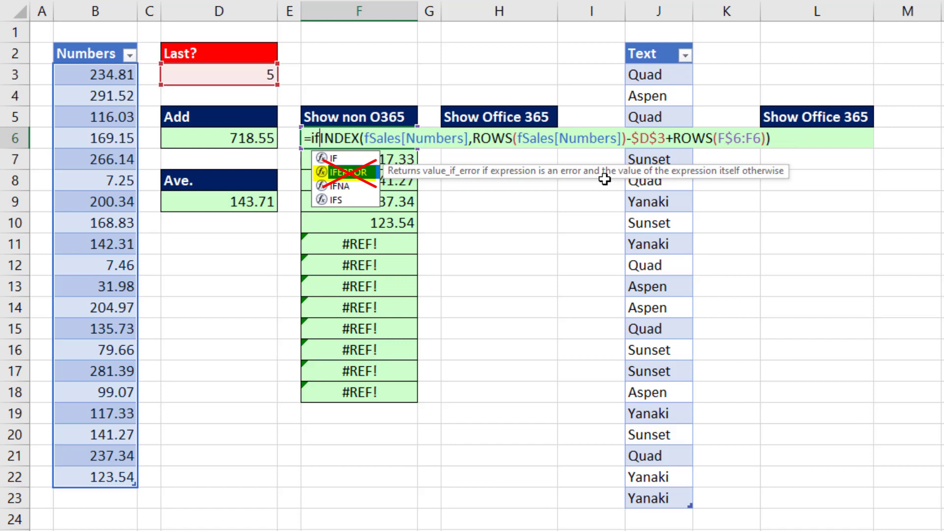
key("Up")
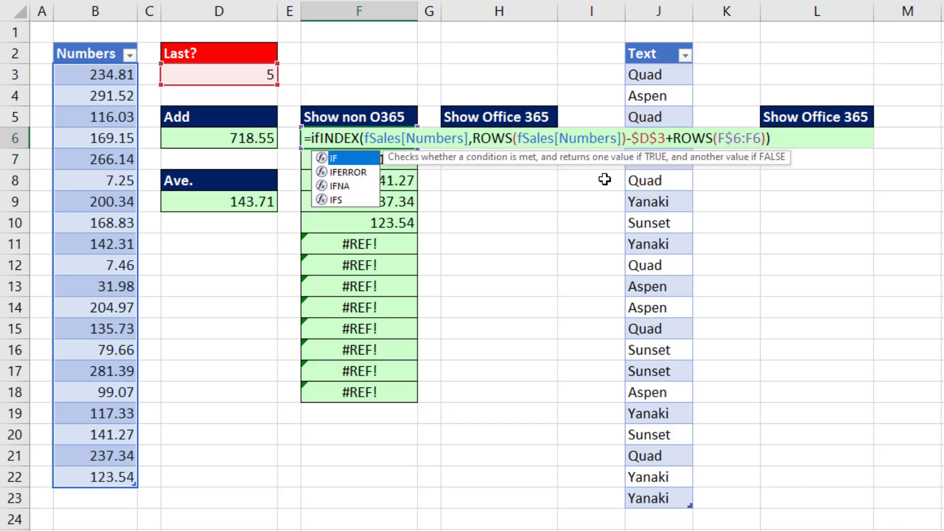
key("Tab")
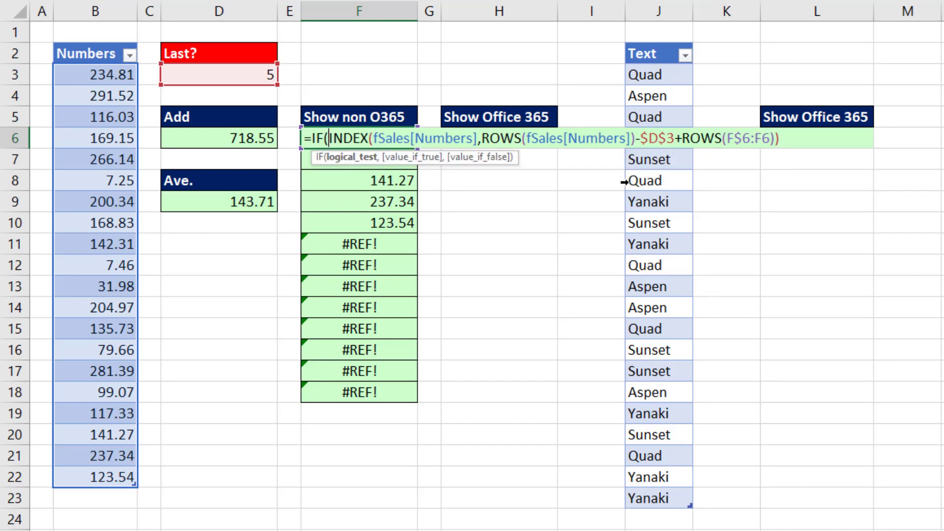
- Copy ROWS(F$6:F6) from the end of the F6 formula and build the IF logical test ROWS(F$6:F6)>$D$3 with it
left_click(689, 140)
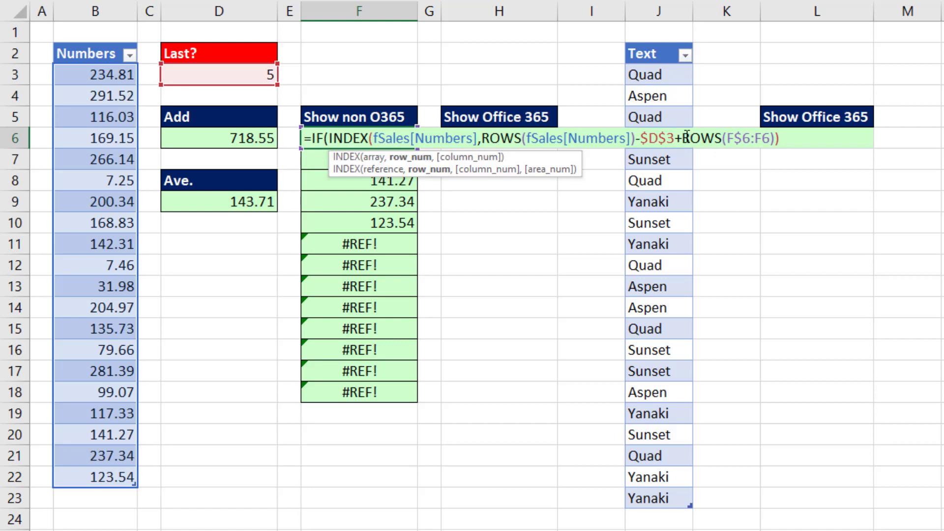
left_click_drag(687, 138, 776, 138)
key("ctrl+c")
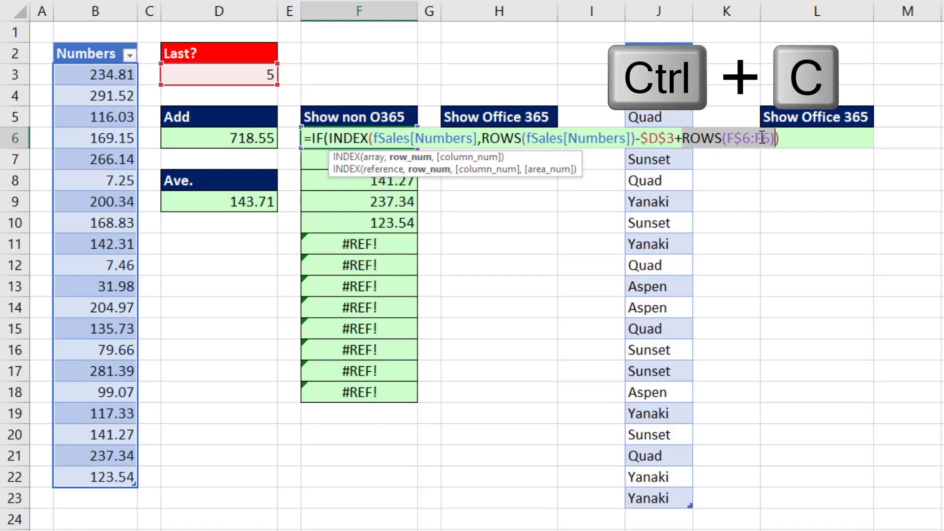
left_click(328, 138)
key("ctrl+v")
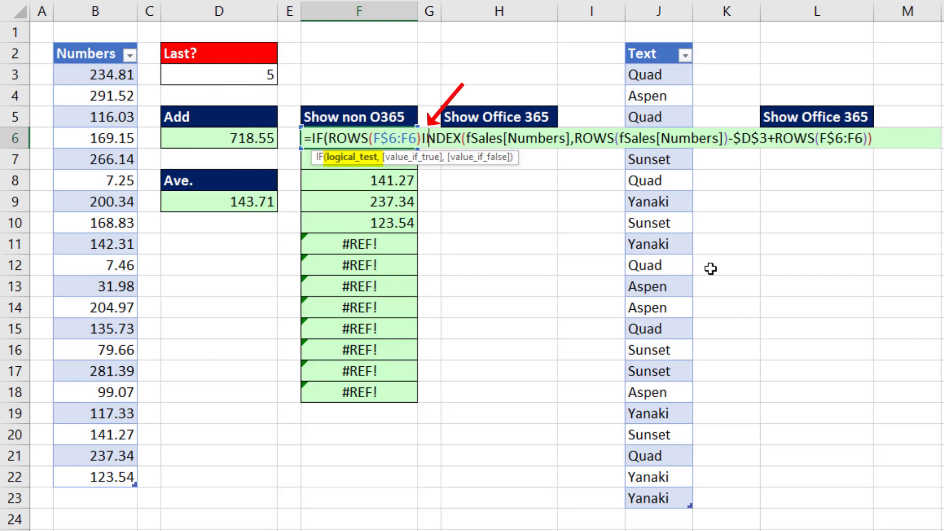
type(">")
left_click(256, 76)
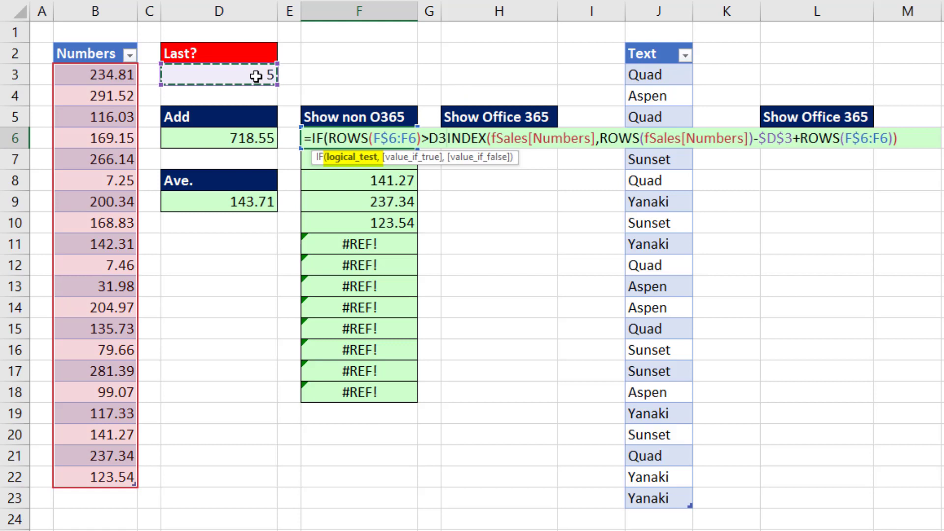
key("F4")
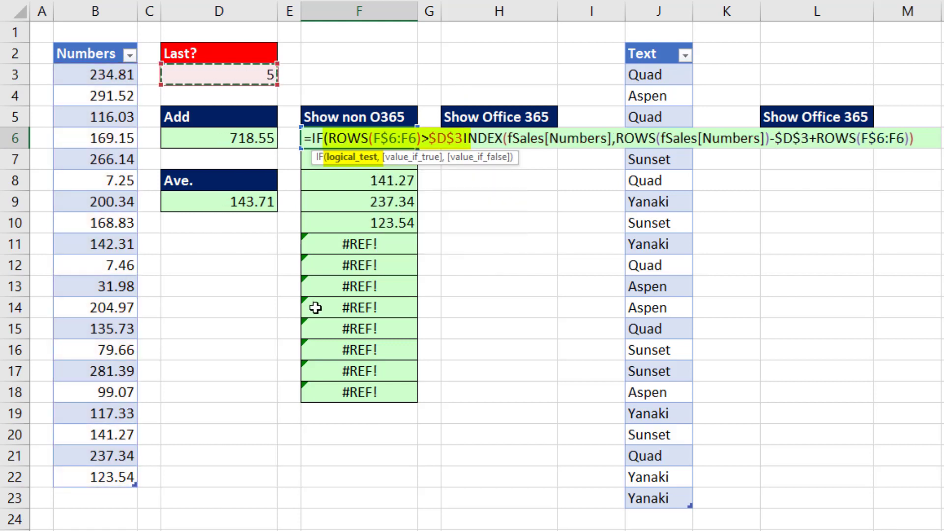
- Add "" as the value if true, keep INDEX as the value if false, and fill the formula from F6 to F18
type(",")
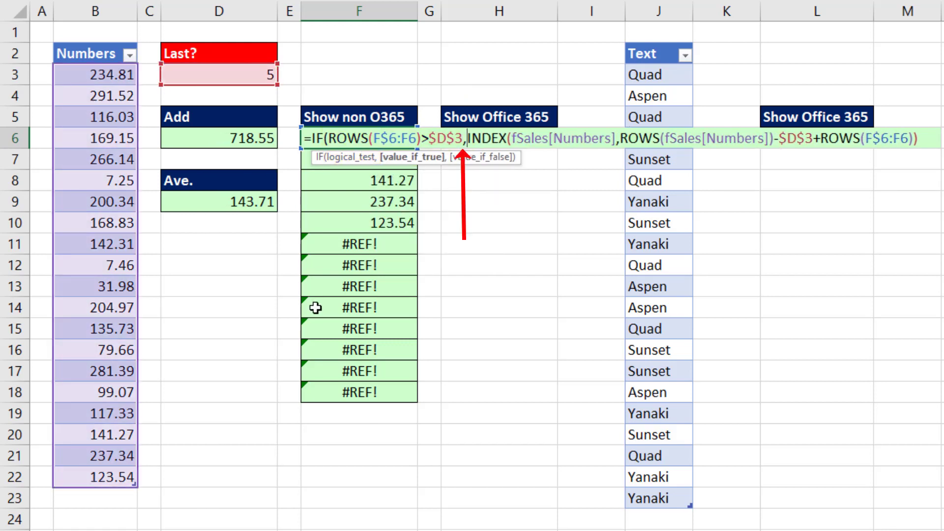
type("\"")
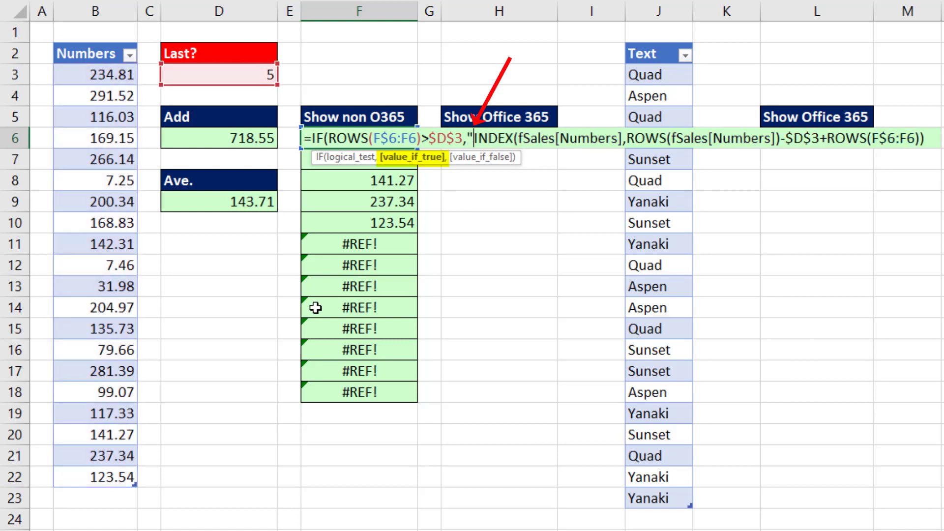
type("\"")
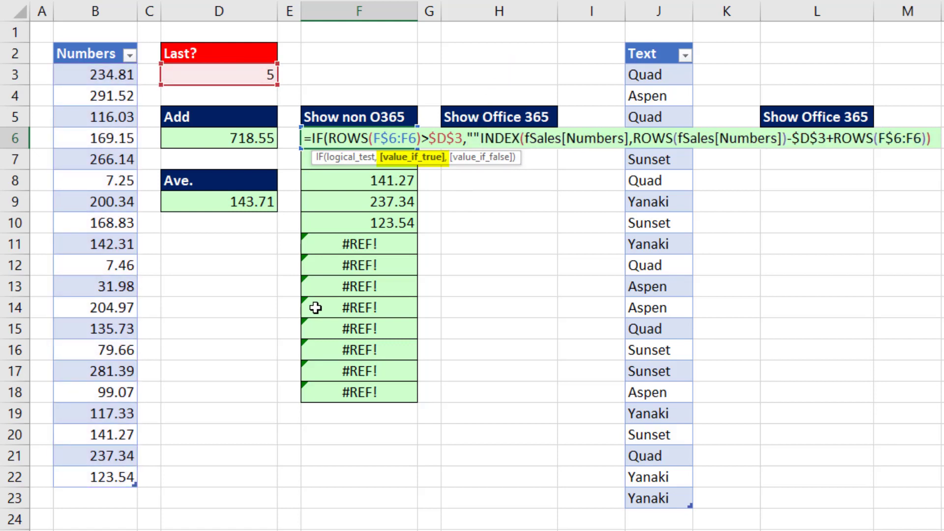
type(",")
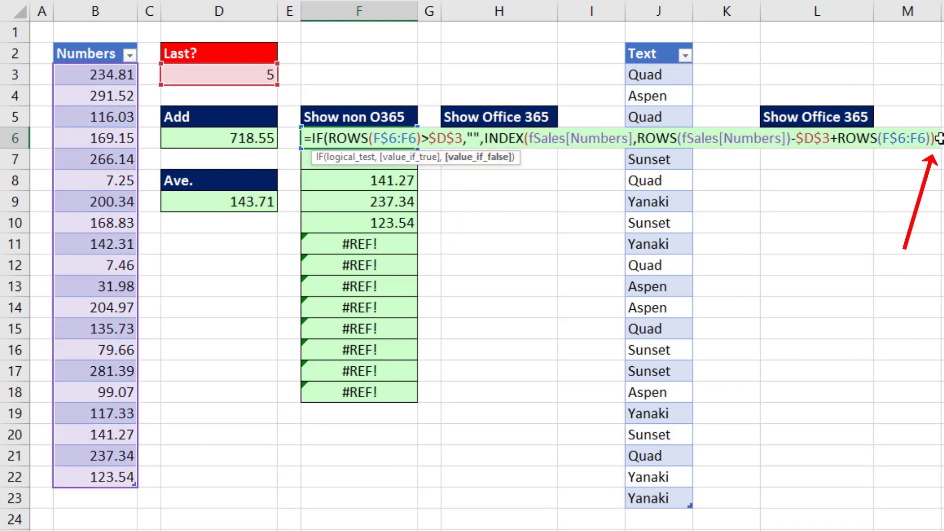
key("ctrl+Return")
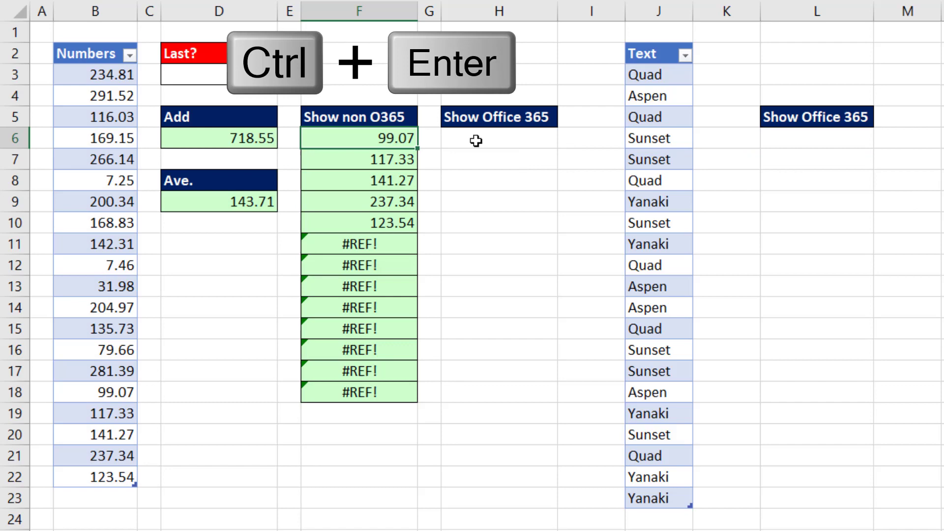
key("ctrl+shift+Down")
key("ctrl+d")
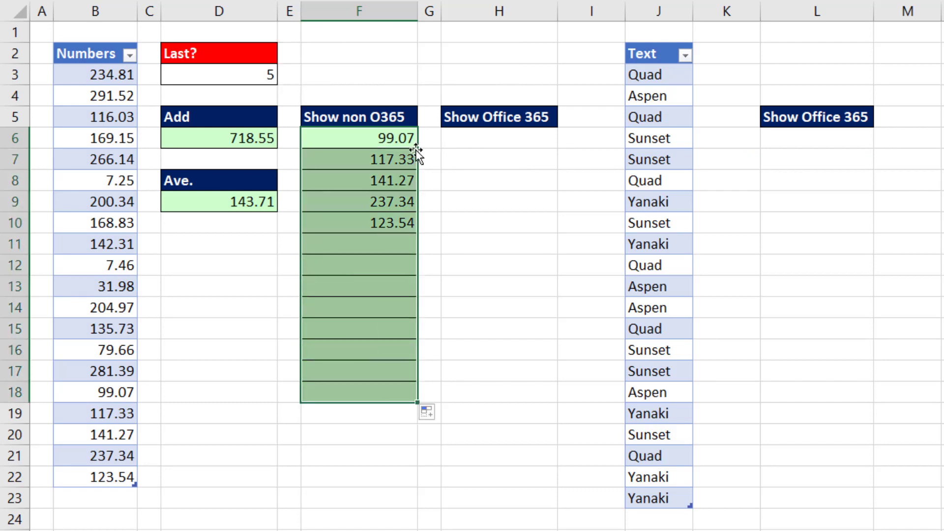
- Copy the INDEX:INDEX range from the SUM formula in D6 and paste it as a formula in H6
double_click(231, 139)
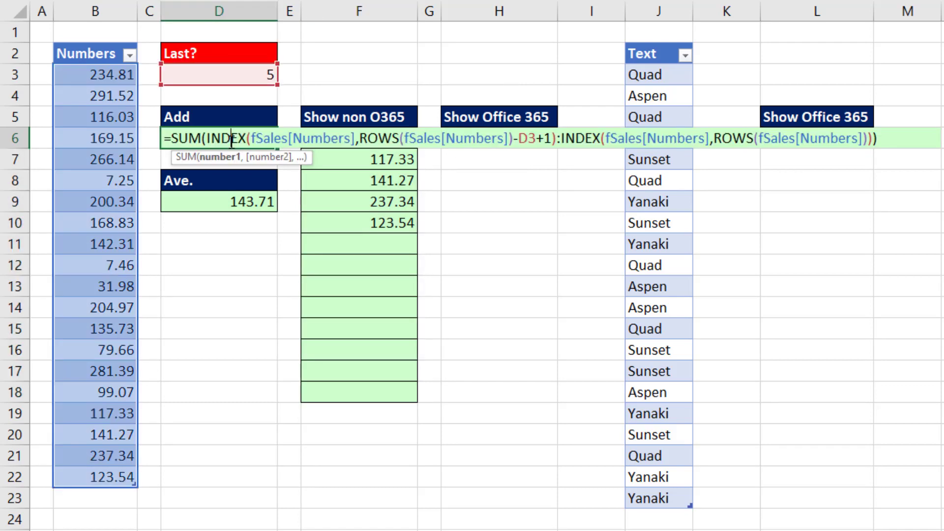
left_click(217, 156)
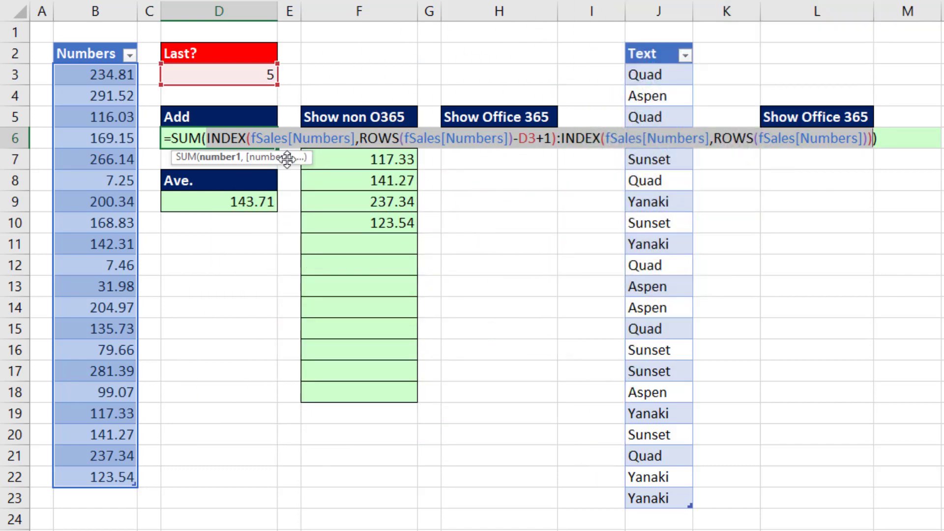
key("ctrl+c")
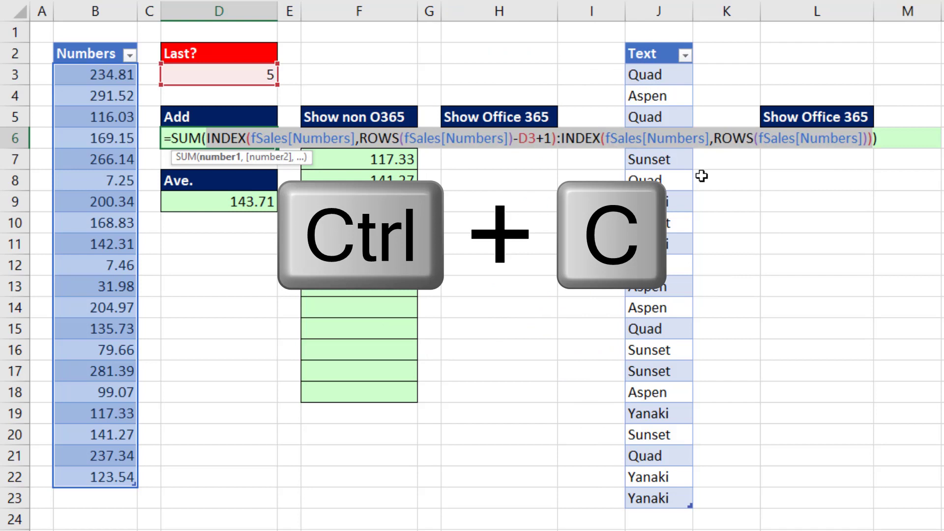
key("Escape")
left_click(555, 143)
type("=")
key("ctrl+v")
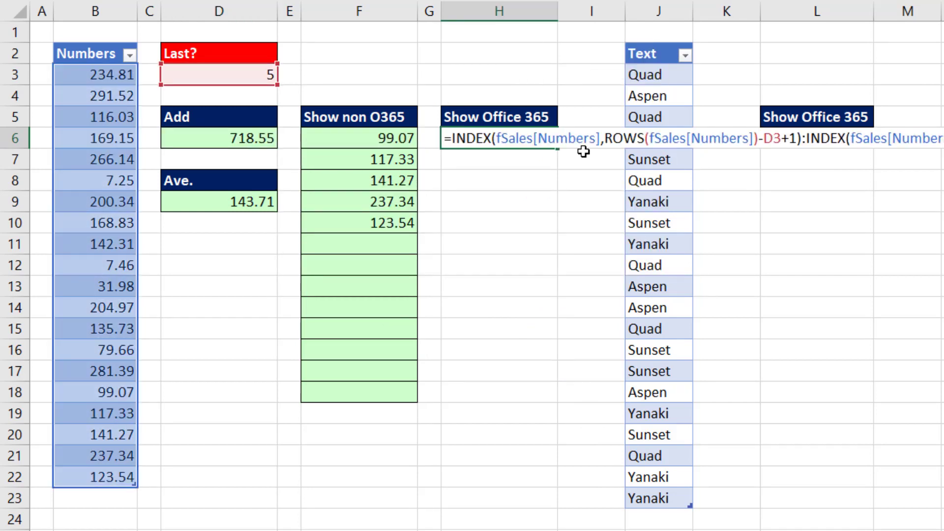
- Evaluate the INDEX:INDEX range in H6 in place, restore the formula and enter it
key("F9")
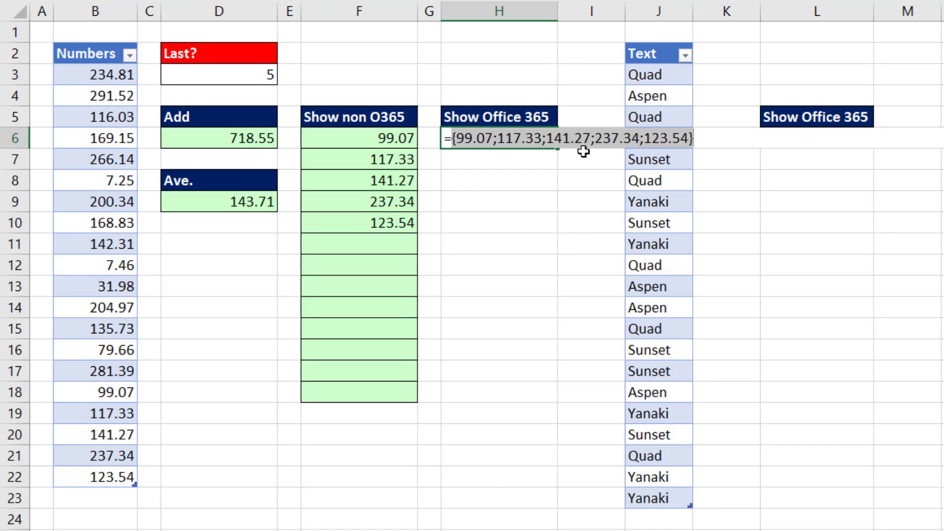
key("ctrl+z")
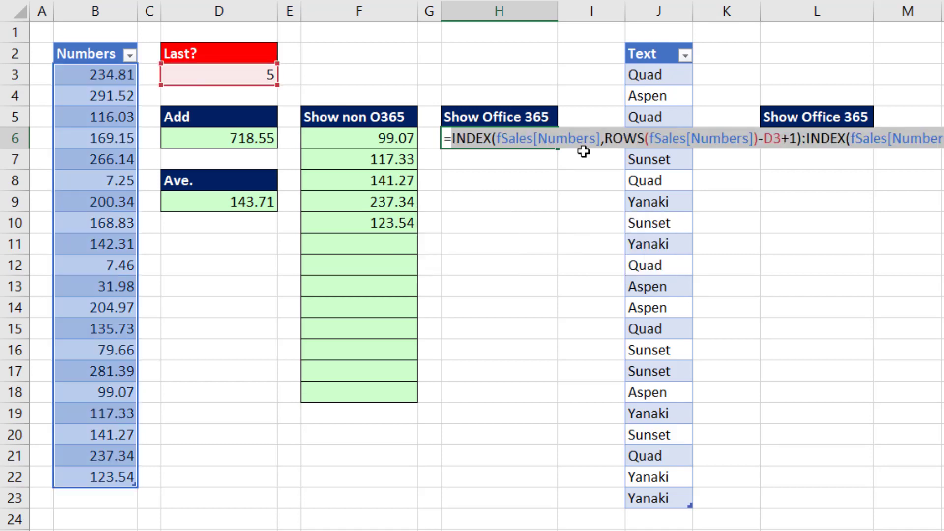
key("Return")
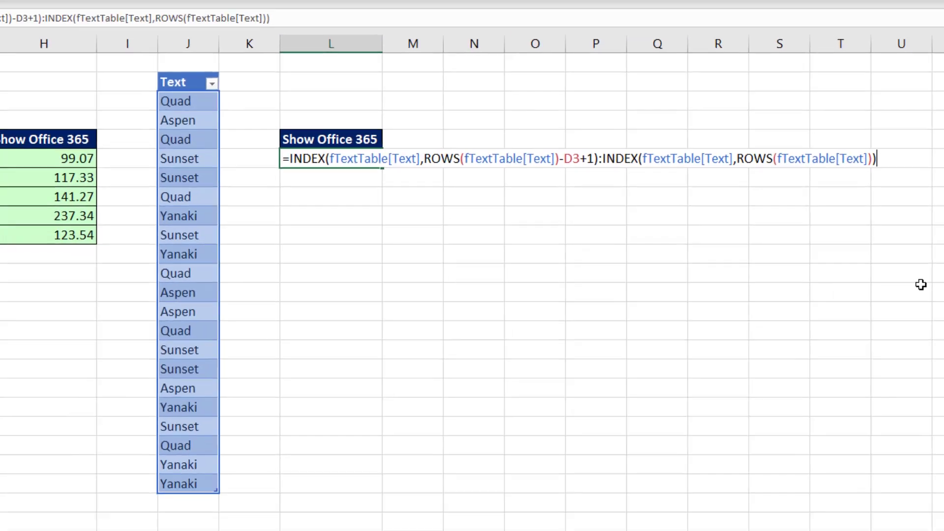
- Enter the INDEX:INDEX formula for fTextTable[Text] in L6, and set the Last? value in D3 to 6
key("Return")
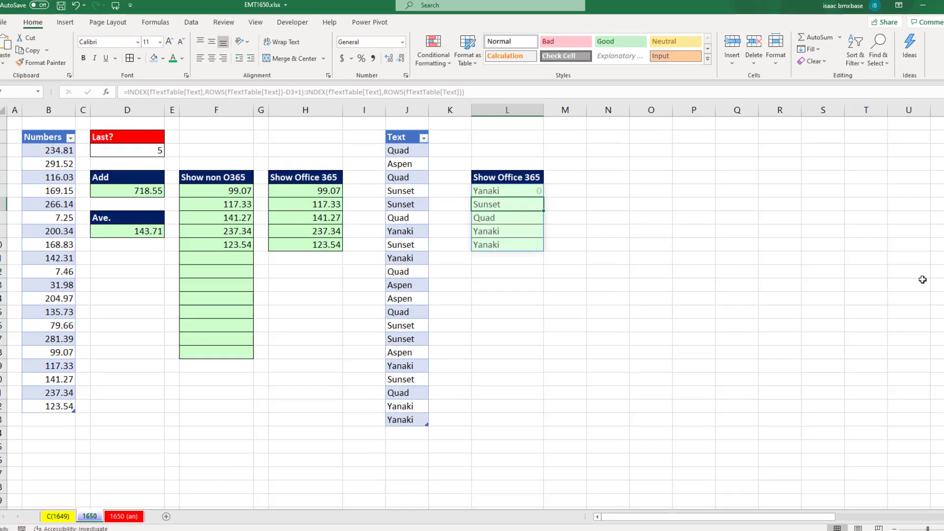
left_click(166, 154)
type("6")
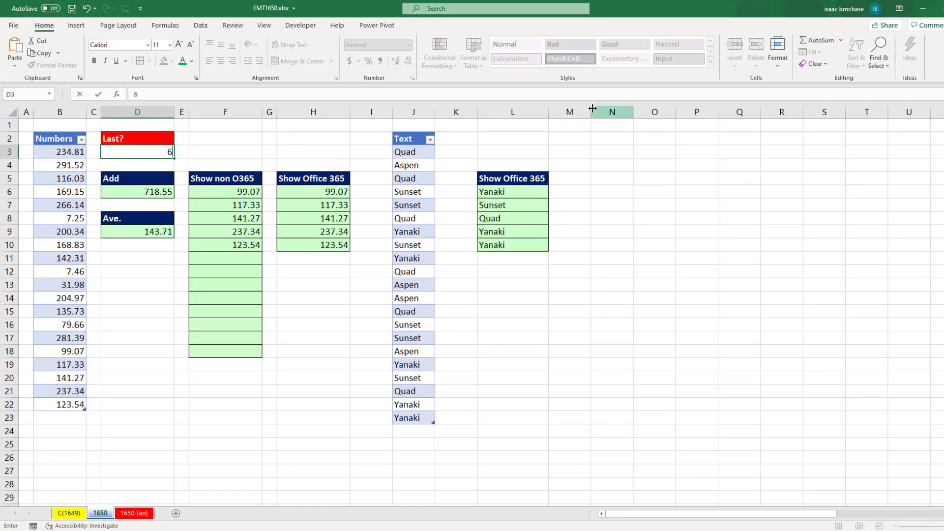
key("ctrl+Return")
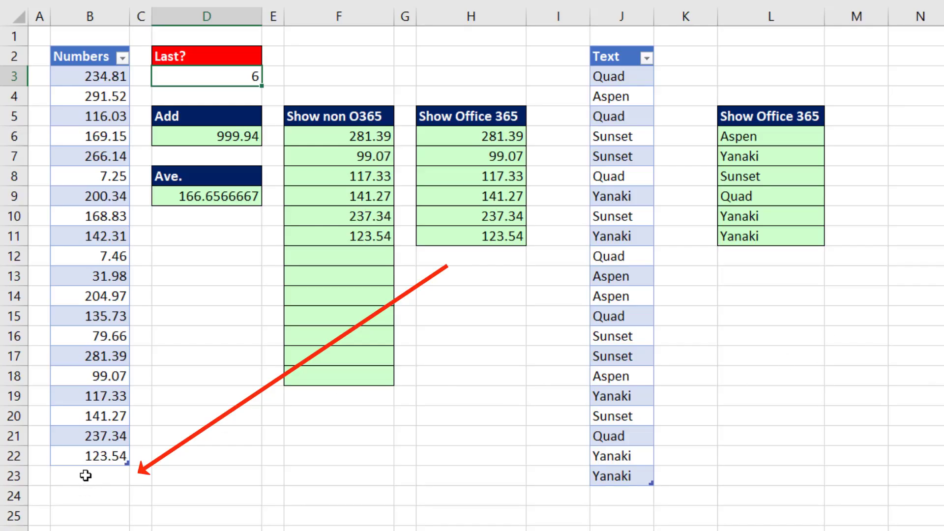
- Add the value 3 in B23, directly below the last entry of the Numbers table
left_click(59, 417)
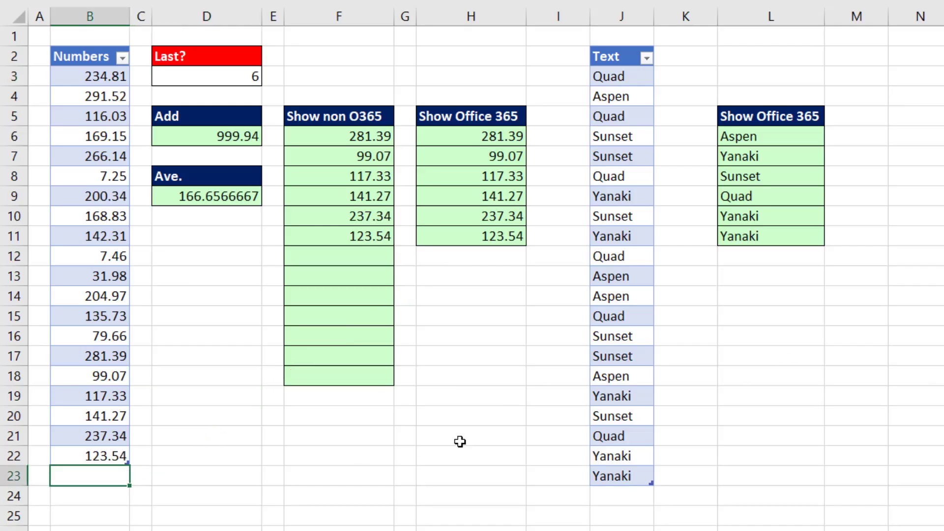
type("3")
key("Return")
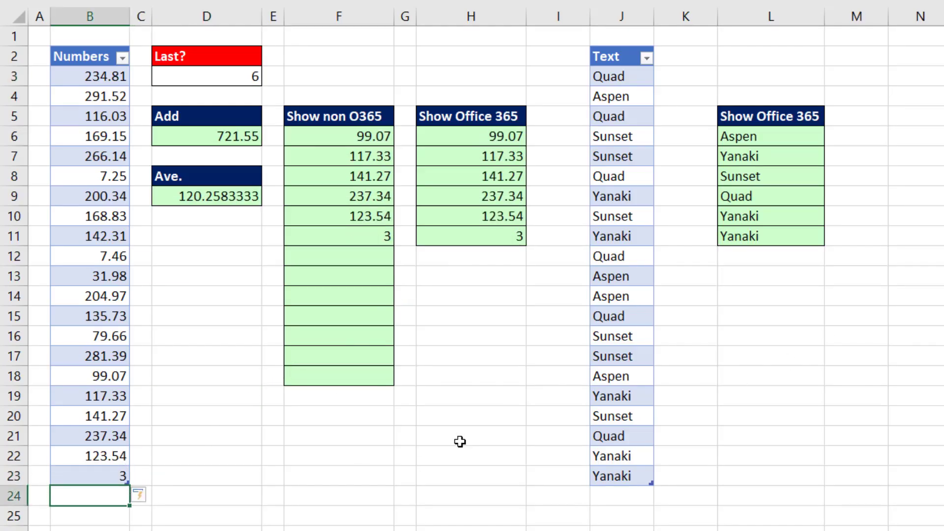